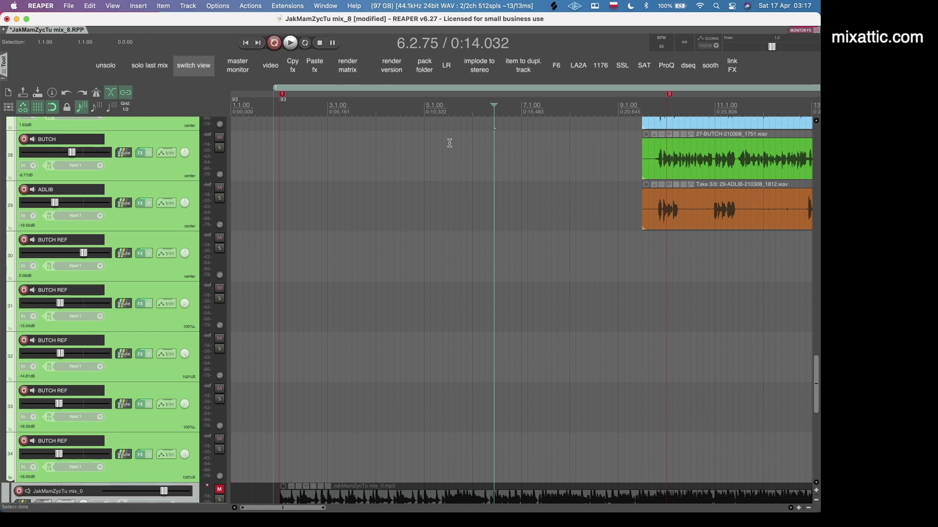
Zoom out the arrange view and switch to Spotify, showing the Witness (Deluxe) album
scroll(450, 141, "down", 5)
scroll(454, 140, "down", 3)
key("super+Tab")
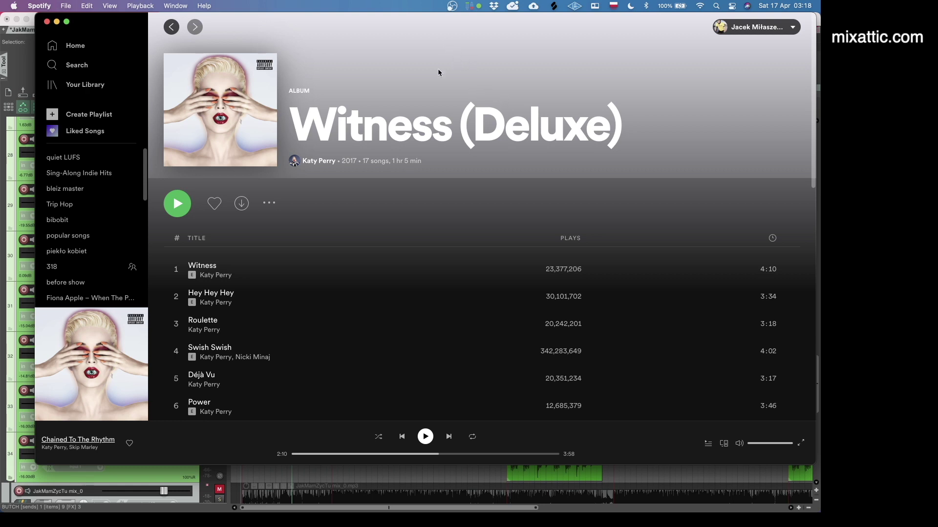
Launch the portable REAPER 'meter' instance from the Dock
mouse_move(306, 510)
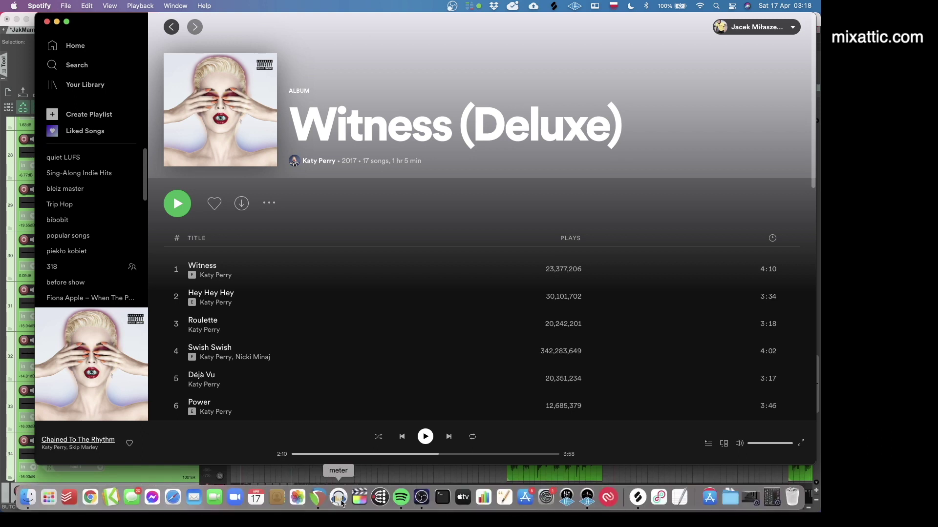
left_click(342, 503)
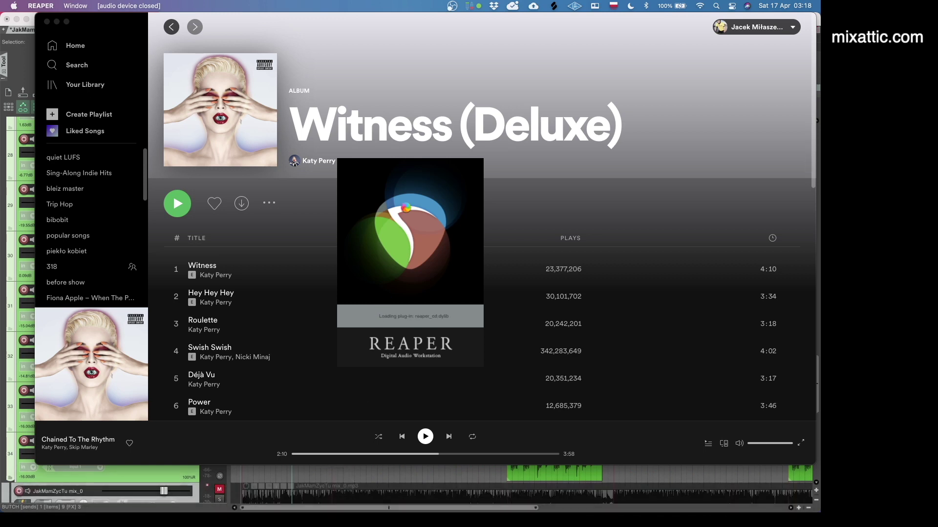
Return to the main 'JakMamZycTu mix_8' project, with the meter instance running alongside
key("super+Tab")
key("super+Tab")
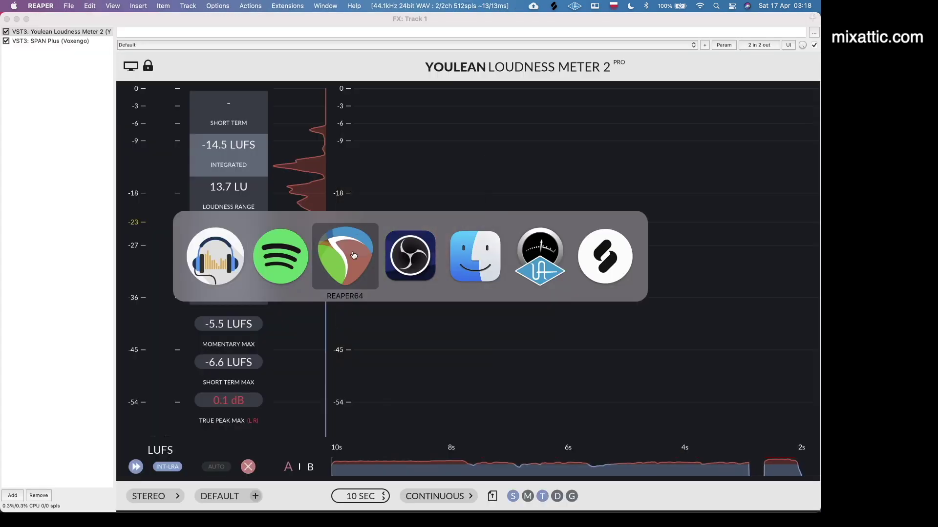
key("super+Tab")
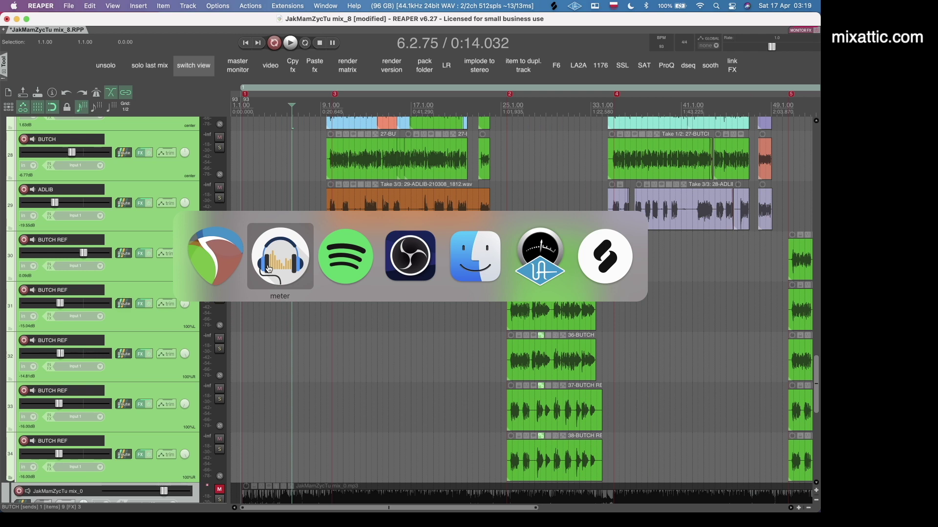
Show VST3: SPAN Plus on the meter's Track 1, check it against Spotify, and return
left_click(215, 256)
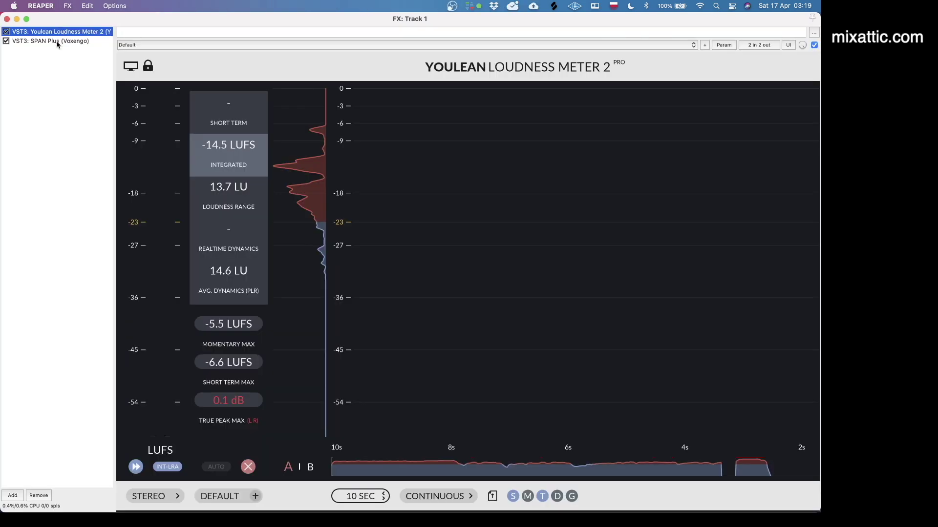
left_click(58, 42)
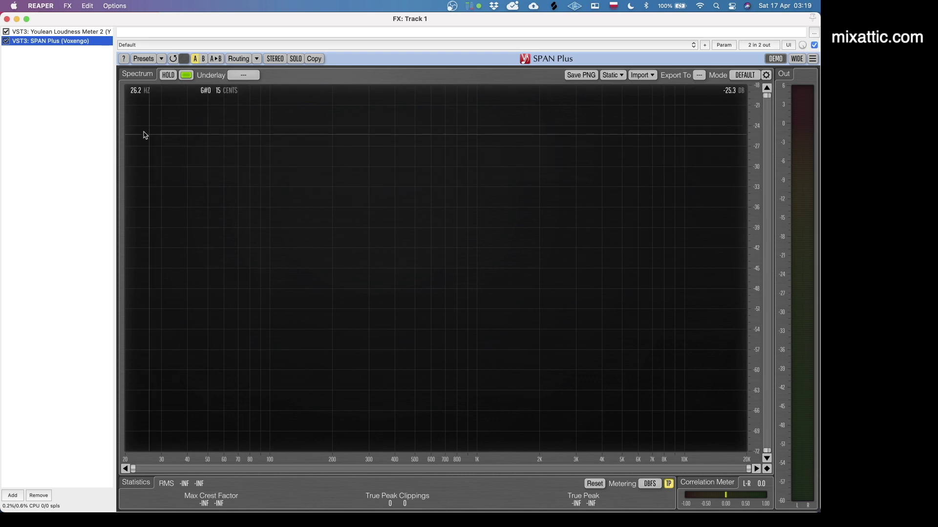
key("super+Tab")
left_click(356, 254)
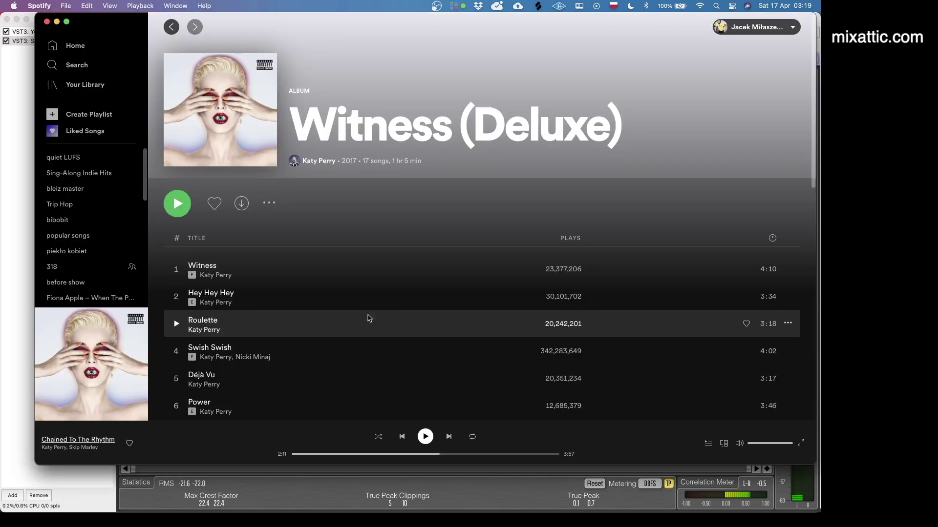
key("super+Tab")
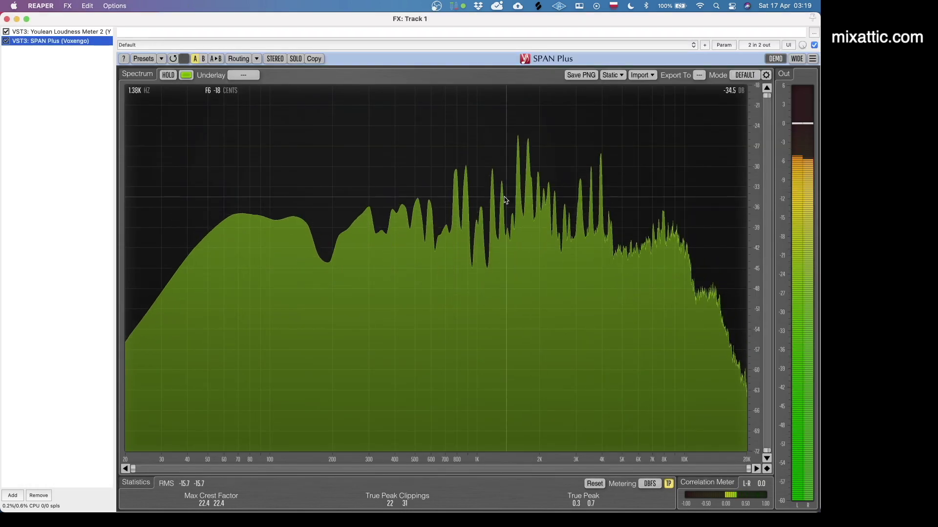
key("super+Tab")
key("super+Tab")
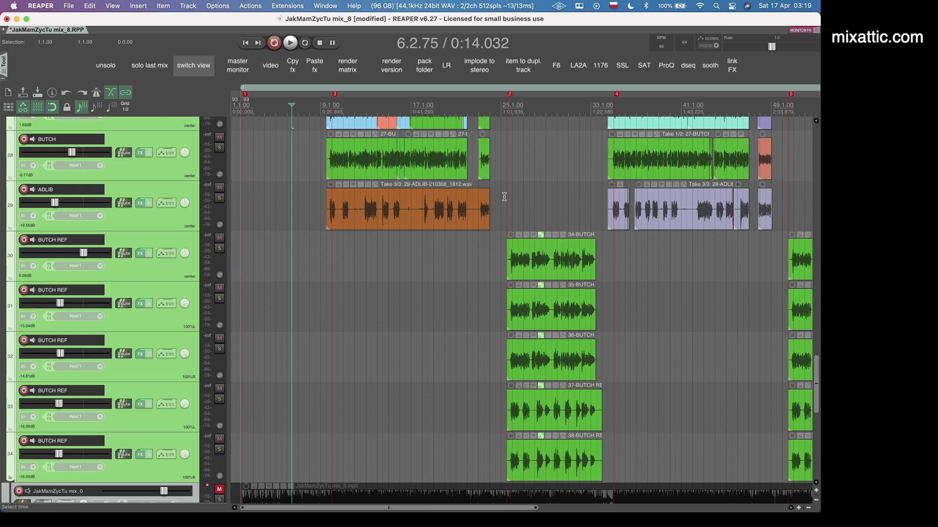
key("super+Tab")
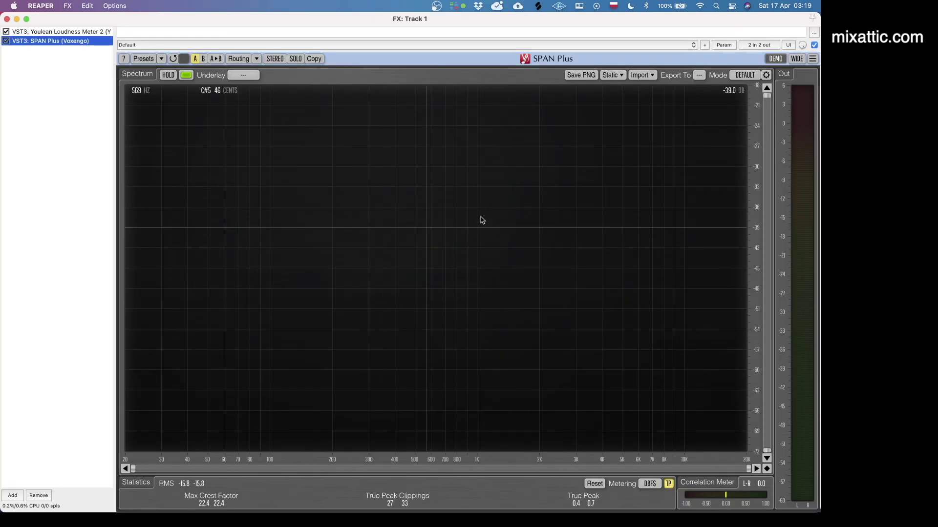
key("super+Tab")
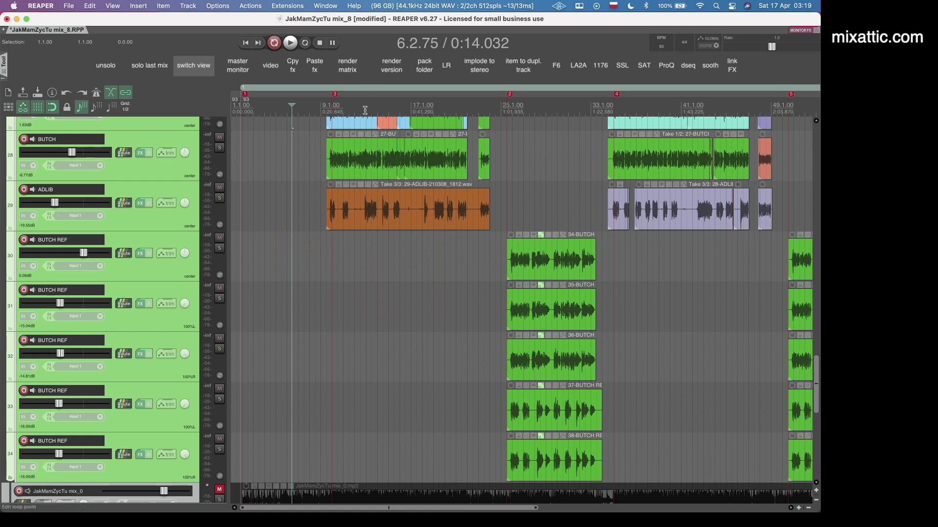
Play the mix from bar 13 and bring up the SPAN Plus spectrum window
left_click(368, 92)
key("space")
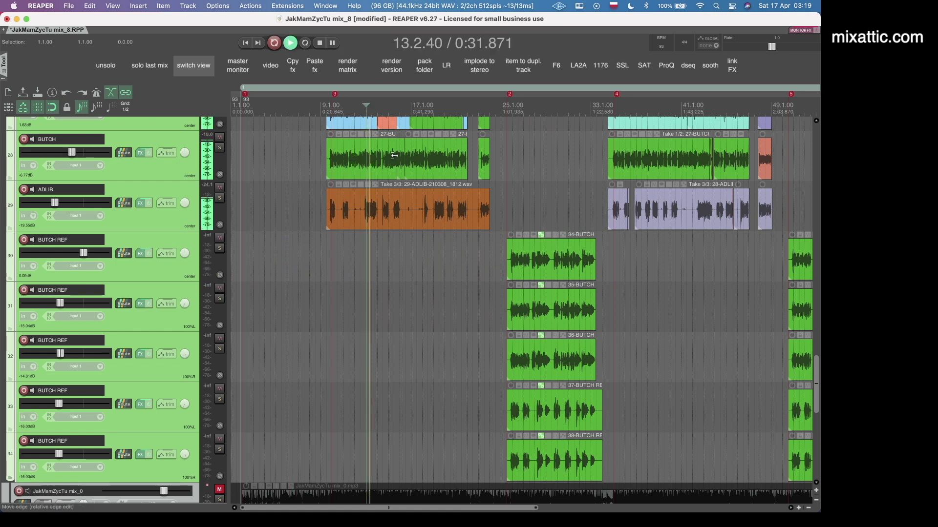
key("super+Tab")
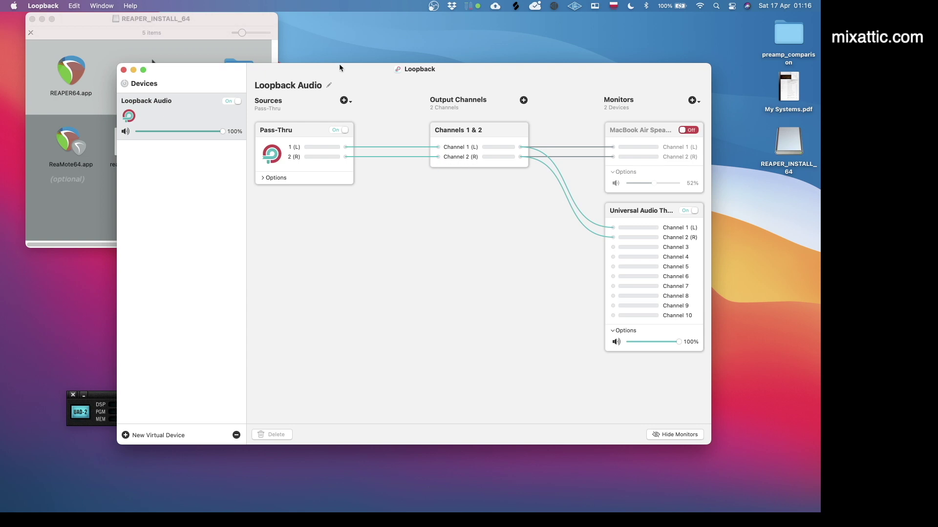
left_click_drag(341, 69, 364, 89)
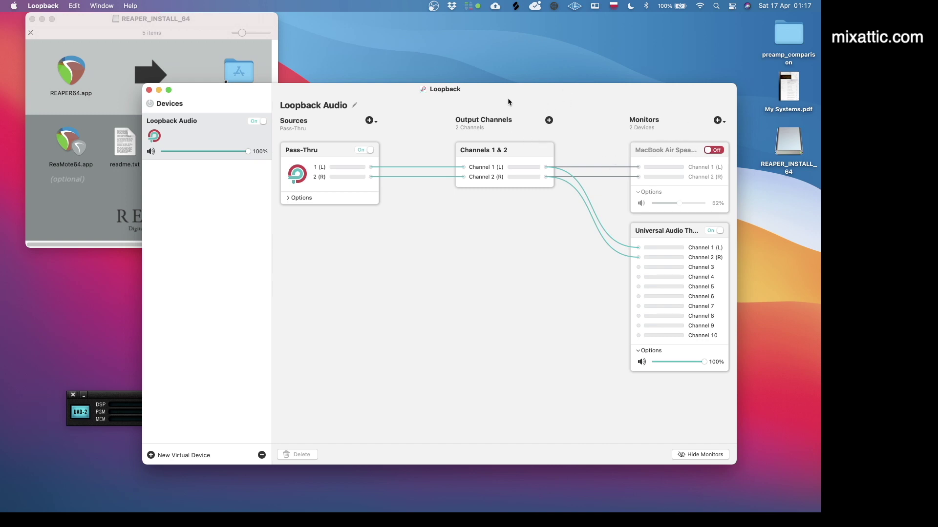
Confirm Loopback Audio as system output, then select Channels 1 & 2 and the Universal Audio monitor
left_click(731, 6)
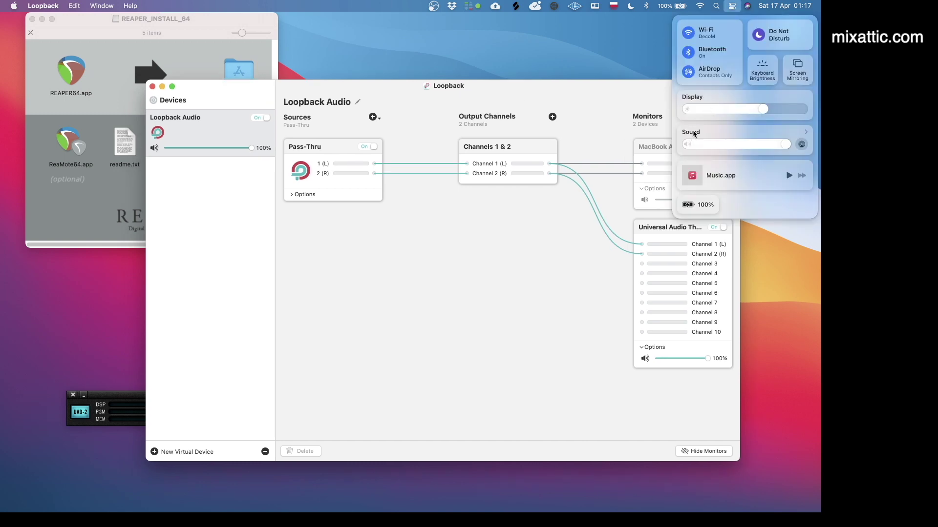
left_click(694, 133)
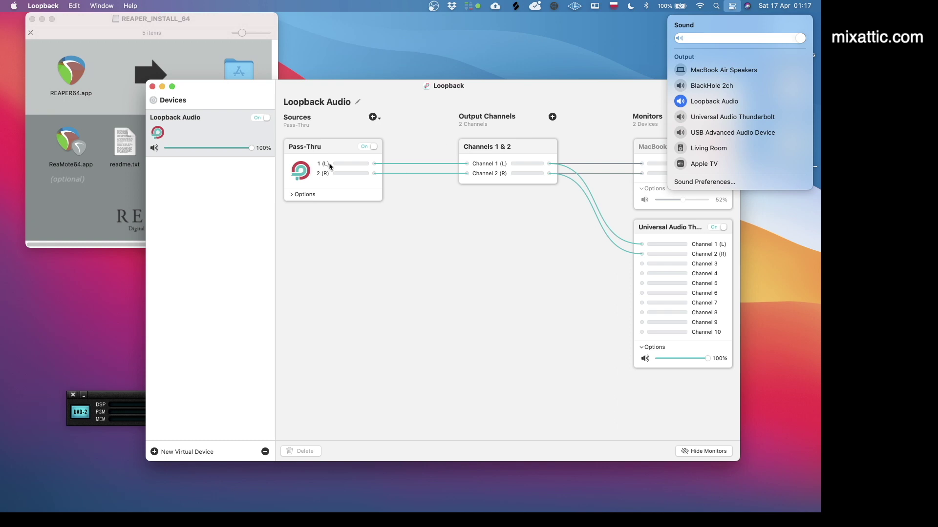
left_click(299, 149)
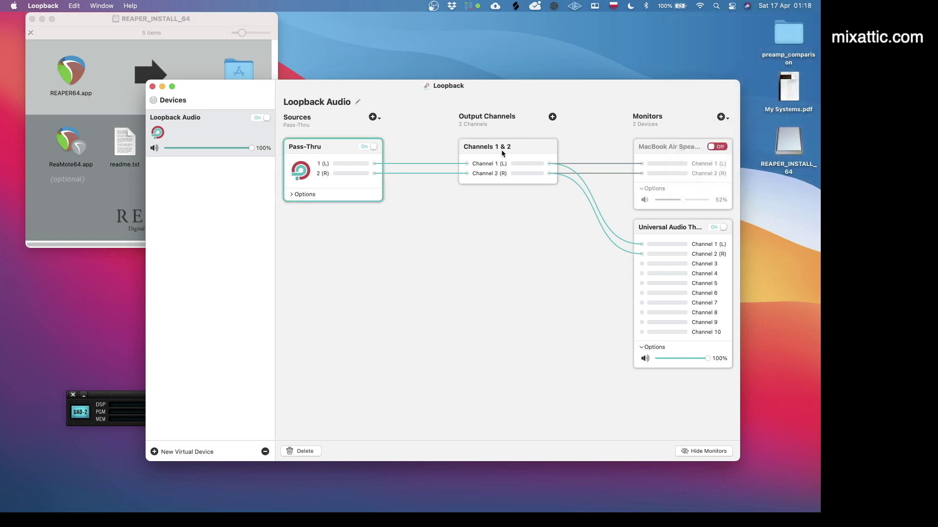
left_click(518, 149)
left_click(660, 231)
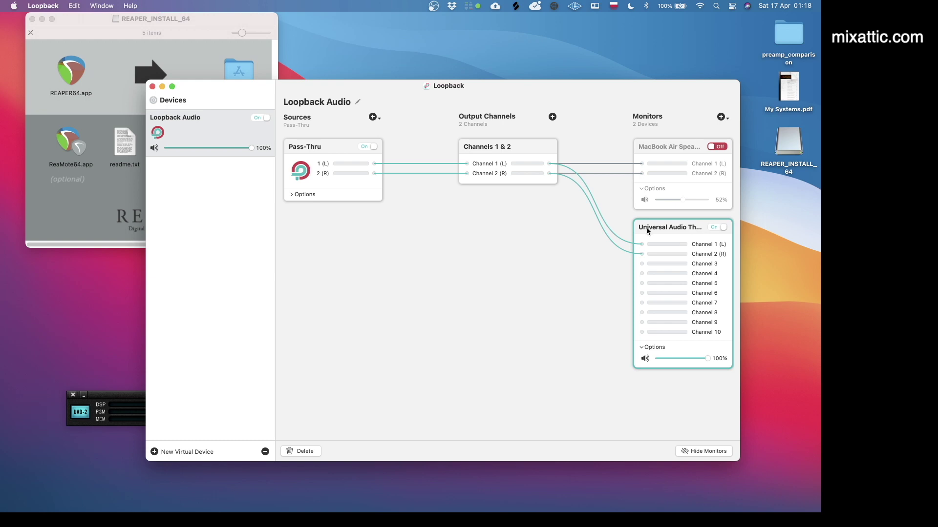
Toggle the MacBook Air Speakers and Universal Audio monitors, restore them, then minimize Loopback
left_click(716, 147)
left_click(719, 228)
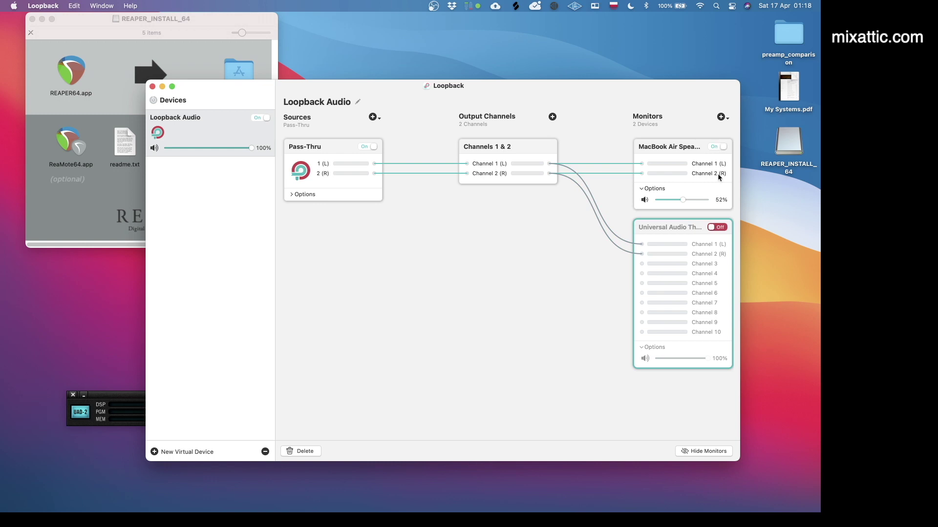
left_click(721, 228)
left_click(718, 147)
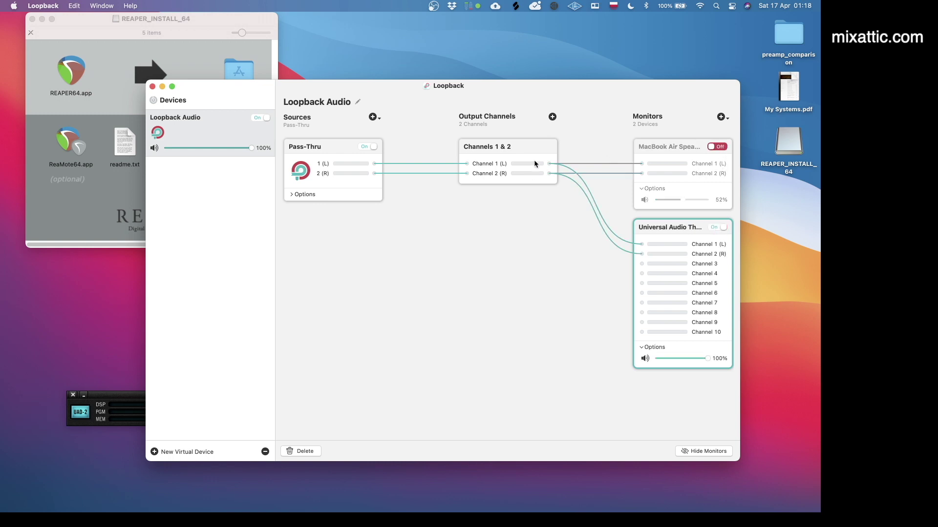
left_click_drag(219, 85, 331, 138)
left_click(267, 140)
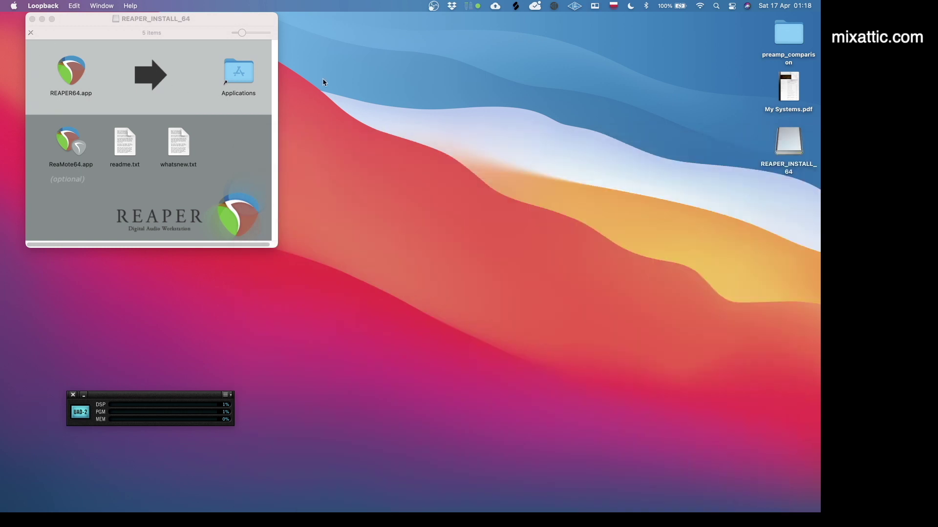
Create a new desktop folder named 'Reaper Meter'
left_click(124, 83)
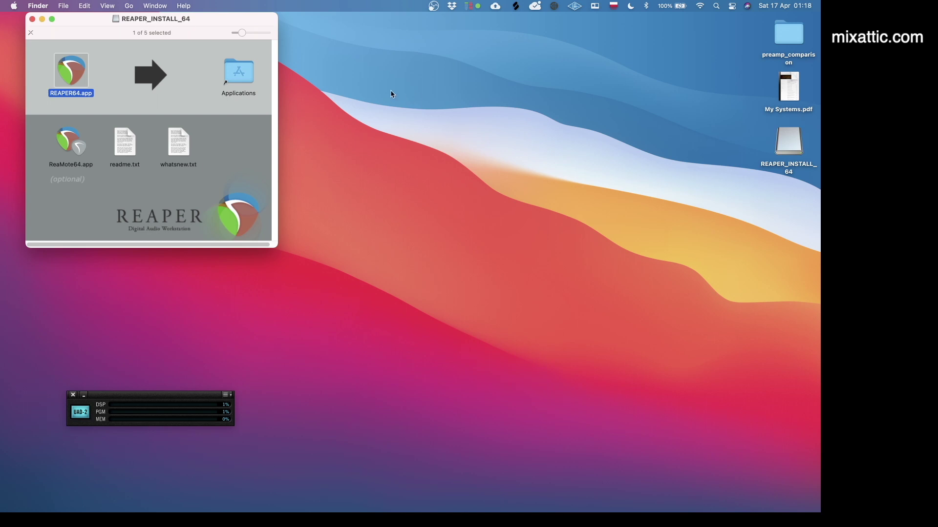
right_click(422, 91)
left_click(458, 92)
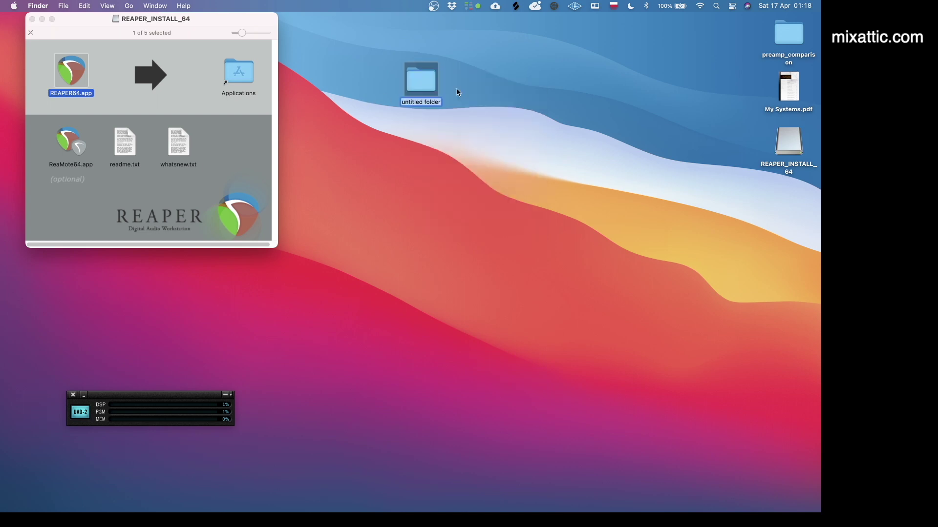
type("Reaper Meter")
Copy REAPER64.app into Reaper Meter and open that folder
left_click_drag(71, 71, 423, 84)
double_click(429, 87)
left_click_drag(236, 38, 521, 162)
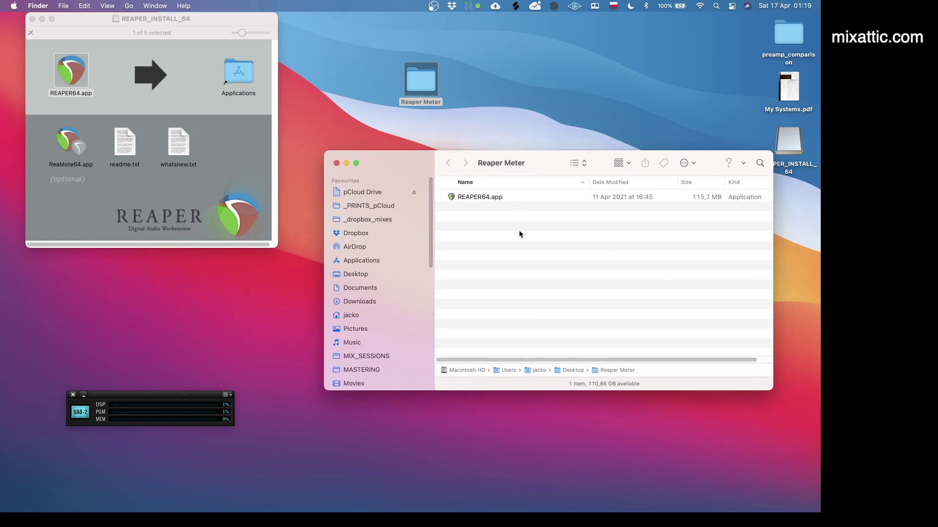
right_click(486, 239)
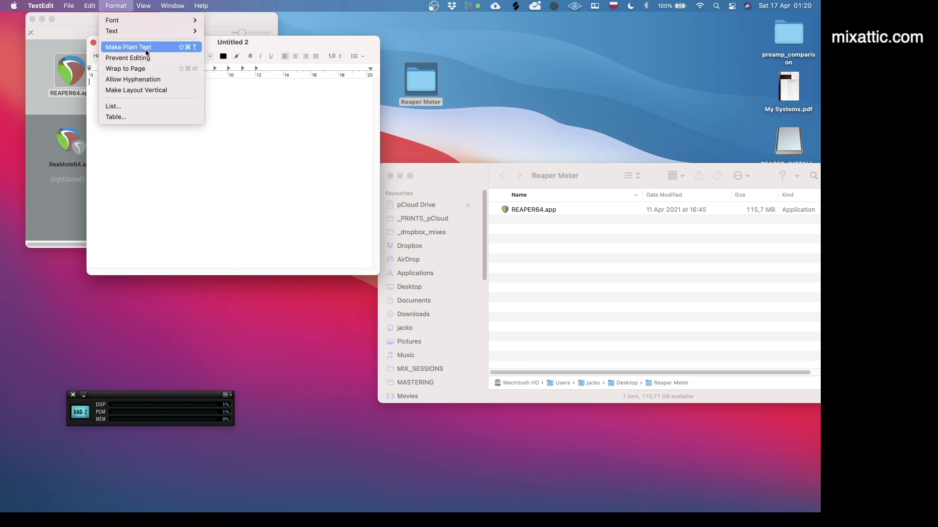
Save an empty plain-text document as reaper.ini in the Reaper Meter folder and close it
left_click(145, 46)
key("super+s")
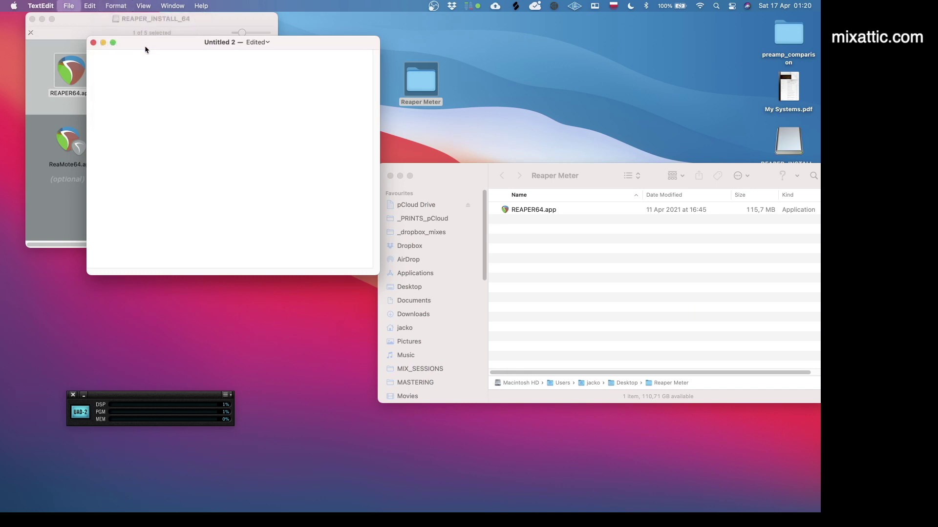
type("reaper.ini")
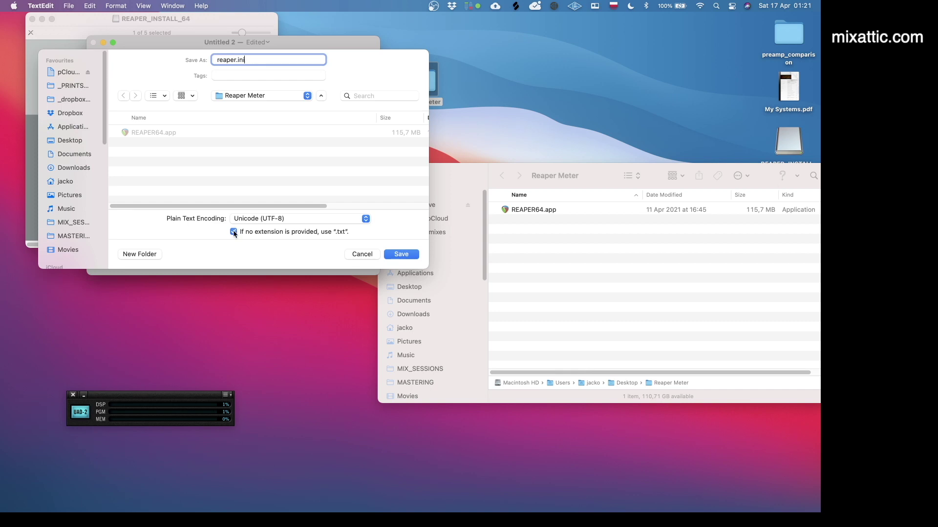
left_click(403, 255)
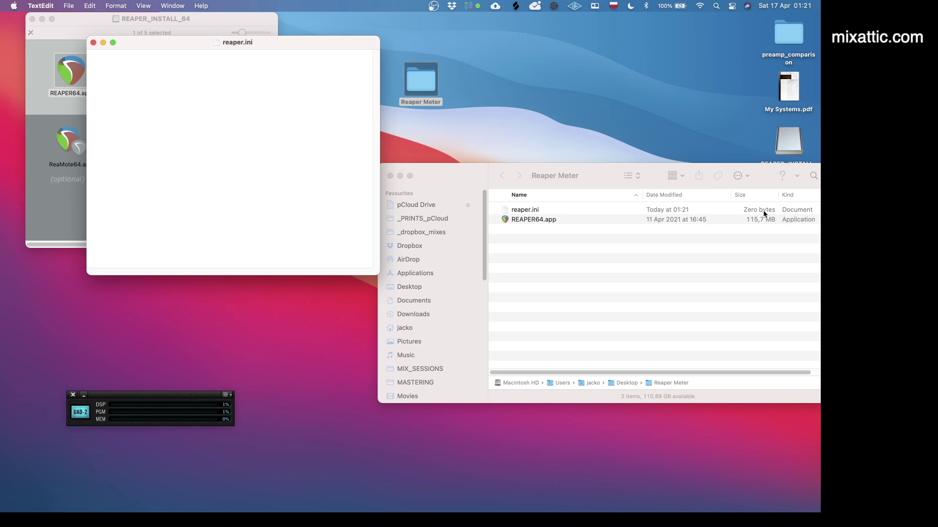
left_click(93, 42)
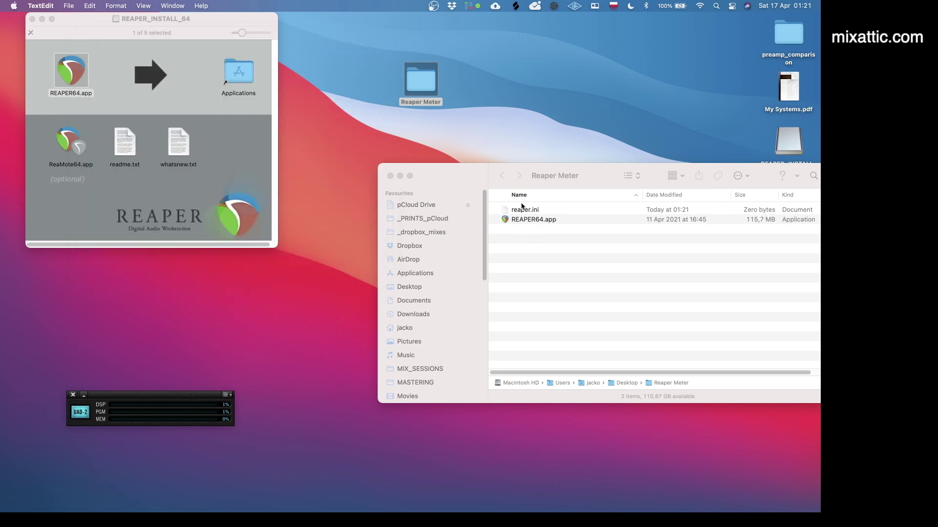
Launch REAPER64.app from the Reaper Meter folder and let it finish scanning plug-ins
left_click(539, 252)
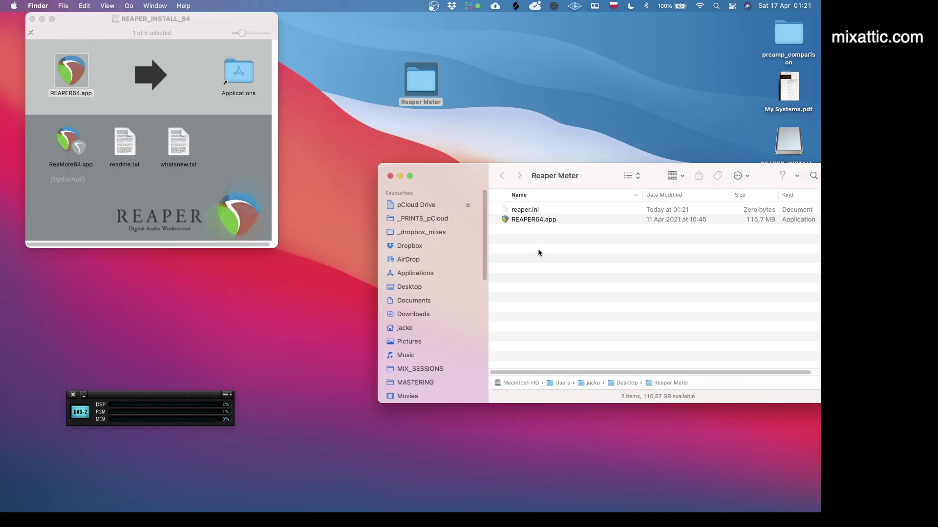
double_click(544, 220)
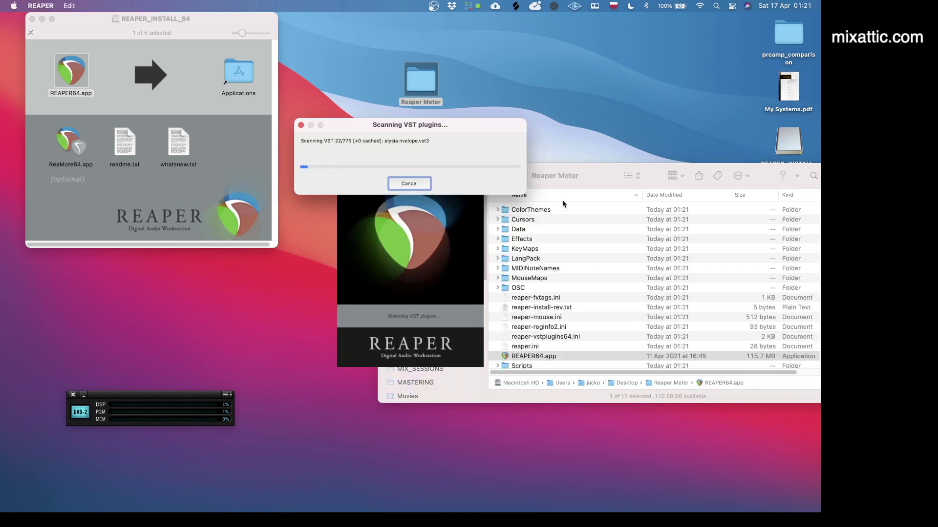
left_click(593, 171)
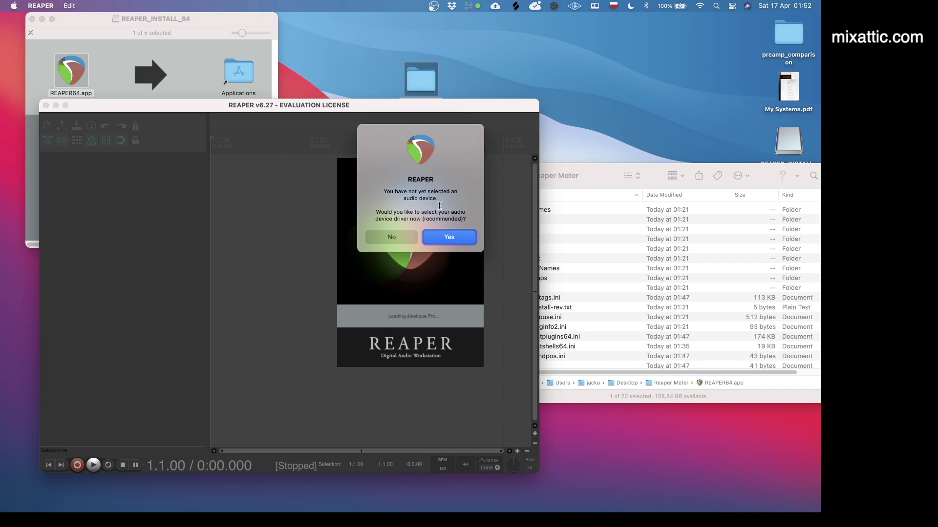
Accept the device prompt and set Loopback Audio as REAPER's audio device, applying it
left_click(437, 243)
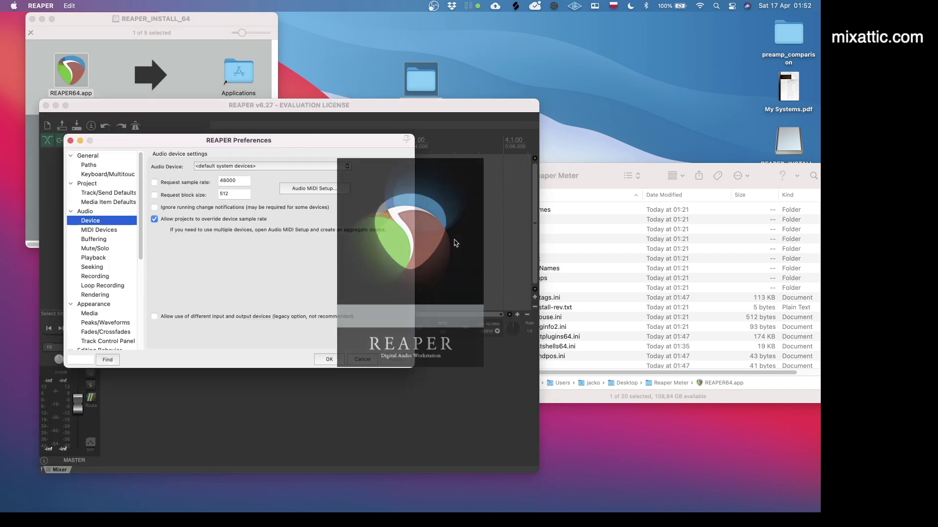
left_click(253, 167)
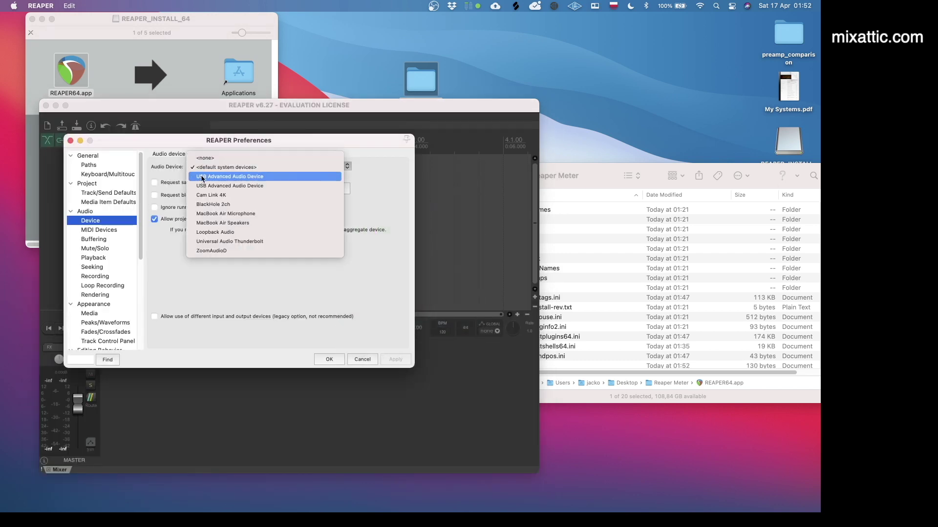
left_click(224, 232)
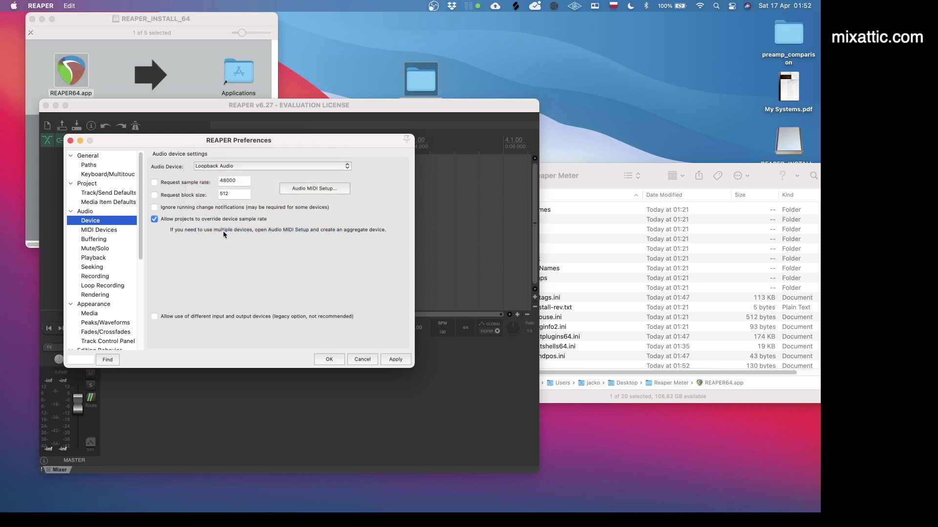
left_click(394, 361)
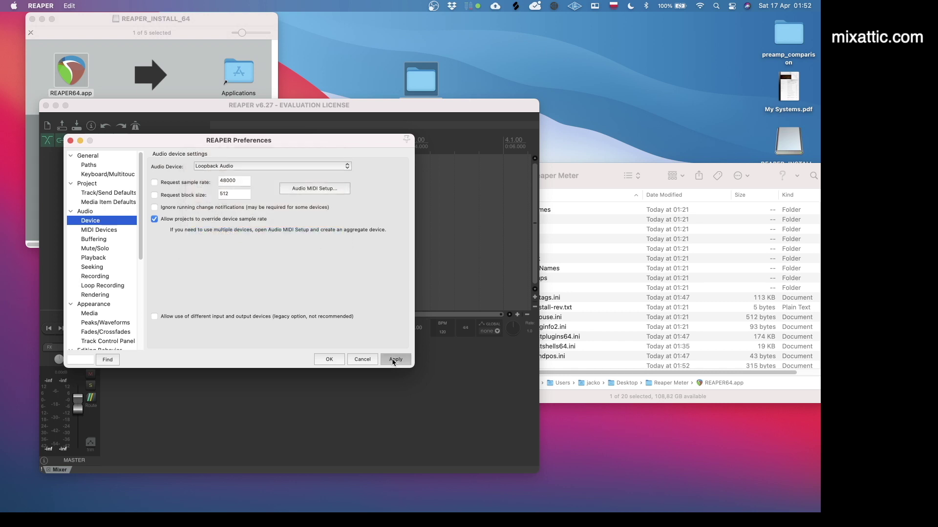
left_click(329, 359)
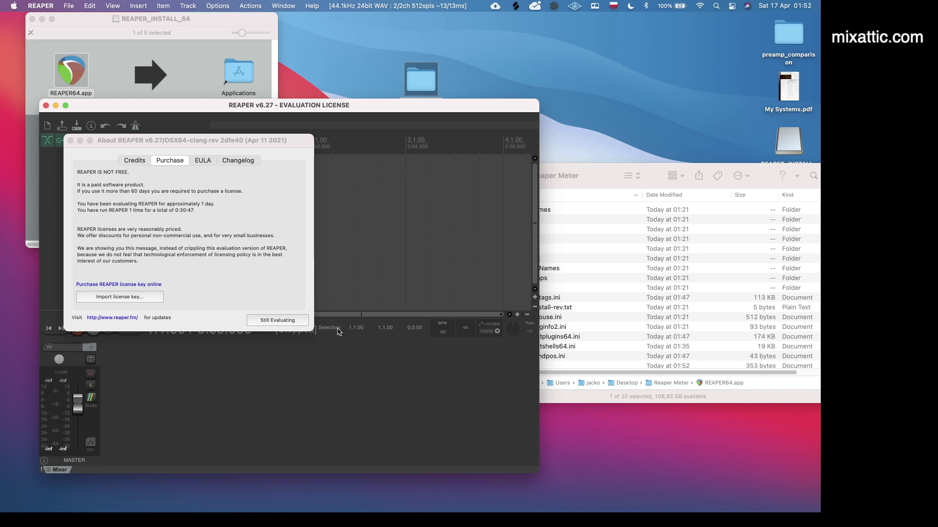
Dismiss the evaluation notice, maximize REAPER, and add a taller Track 1 with Voxengo SPAN Plus in its FX chain
left_click(284, 320)
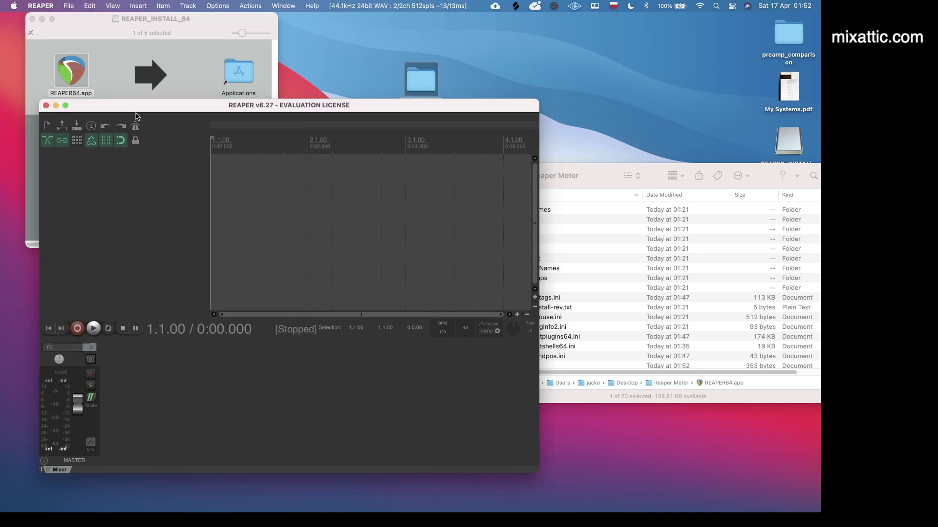
left_click(66, 106)
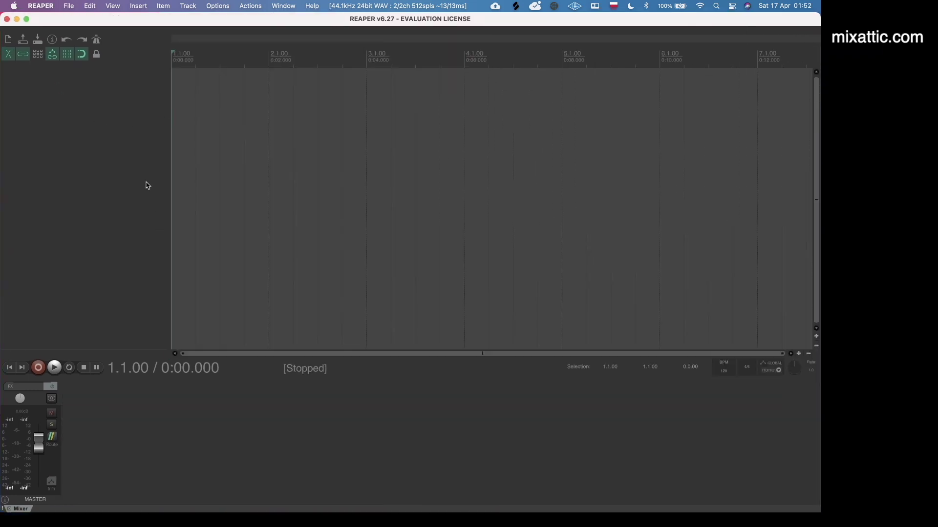
double_click(172, 418)
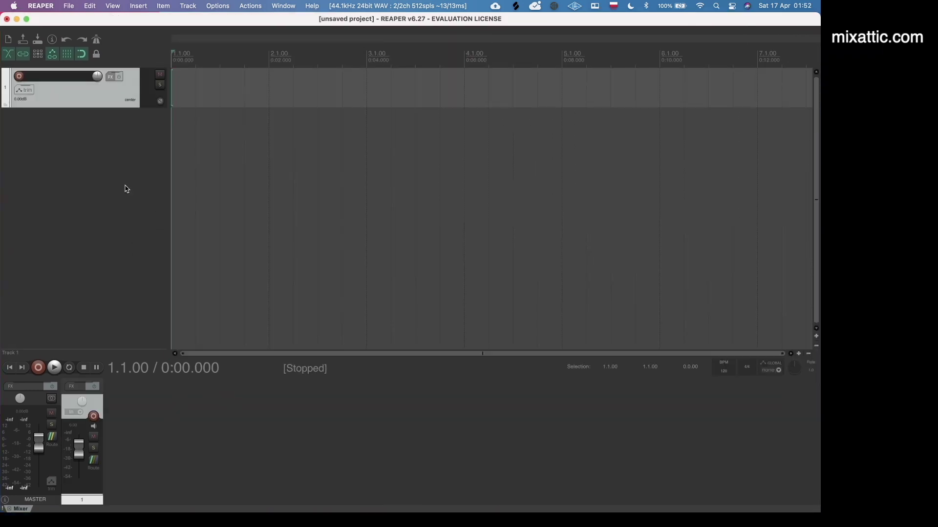
left_click_drag(101, 106, 100, 182)
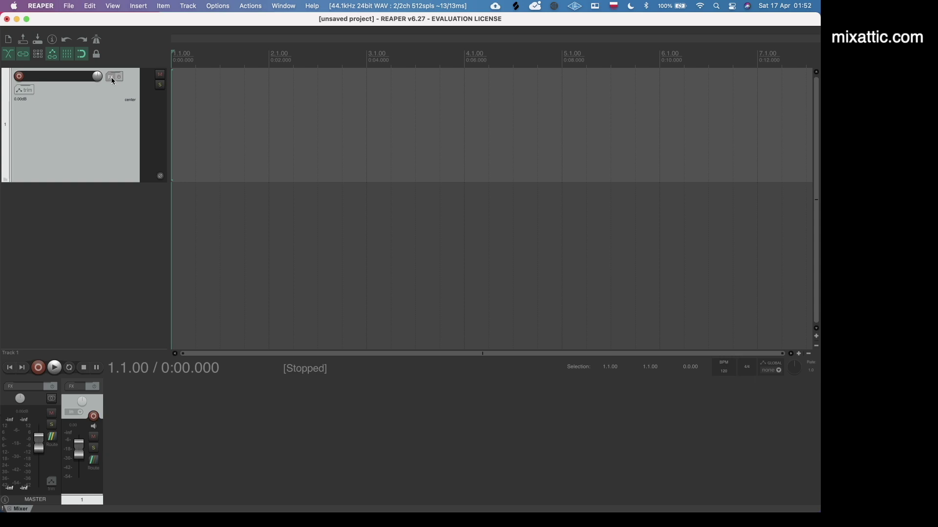
left_click(112, 77)
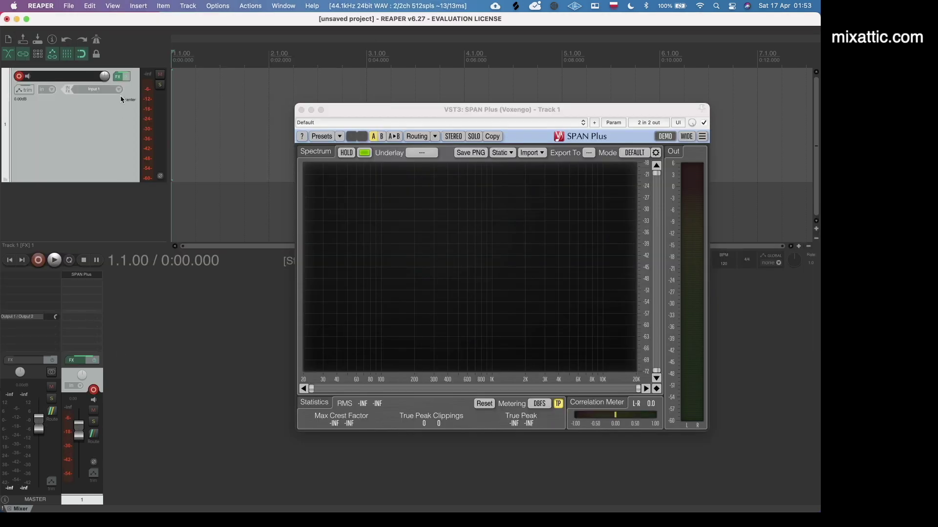
Route Track 1's input to Stereo > Input 1 / Input 2 so SPAN Plus registers incoming audio
left_click(119, 88)
mouse_move(169, 108)
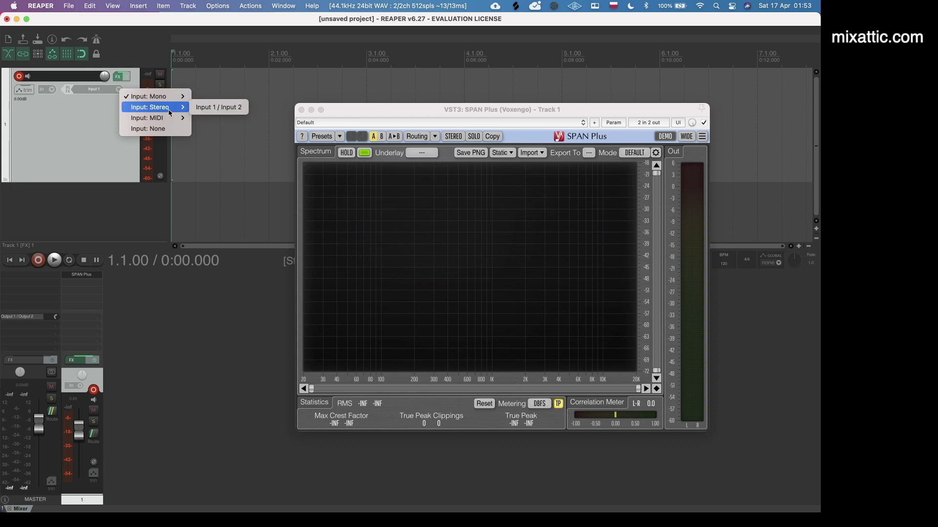
left_click(208, 112)
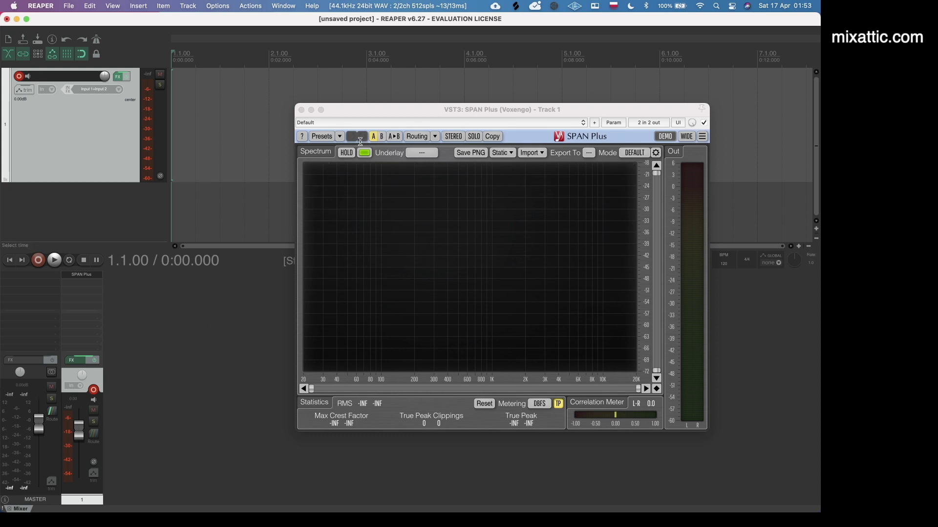
mouse_move(328, 508)
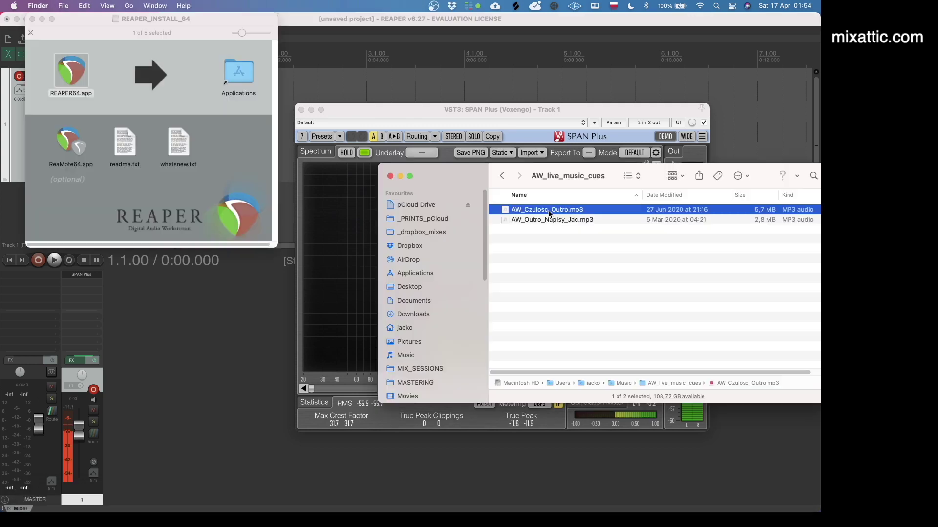
Play AW_Czulosc_Outro.mp3 via Quick Look with SPAN Plus in front, showing true peak -2.7/-2.8
key("space")
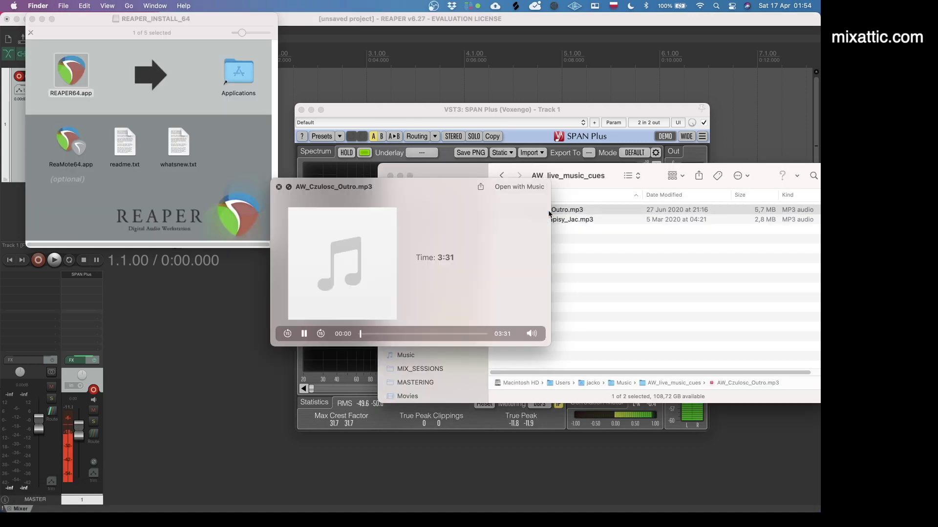
left_click(471, 108)
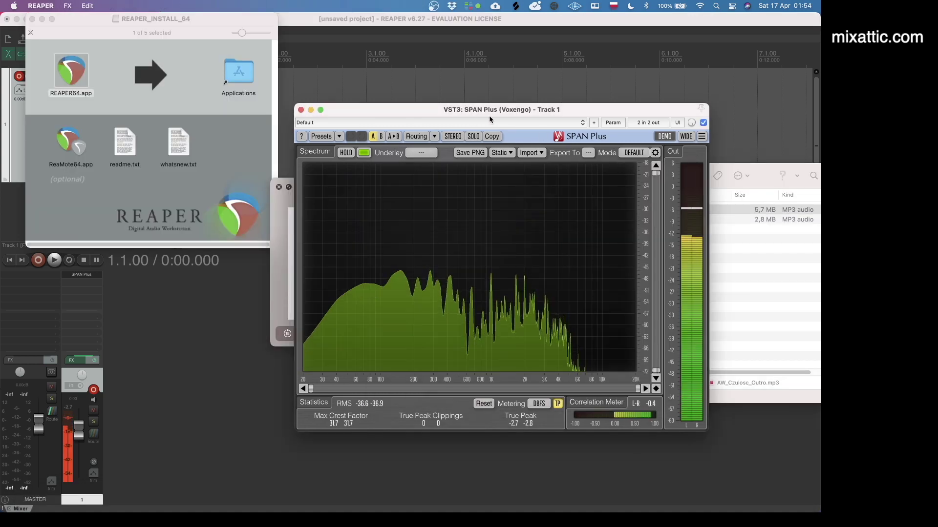
left_click(742, 174)
key("Escape")
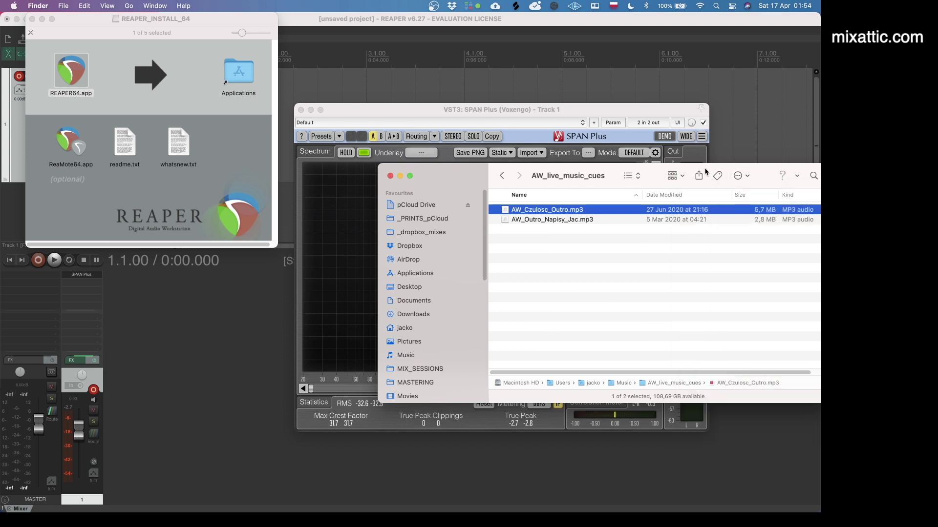
key("space")
left_click(547, 119)
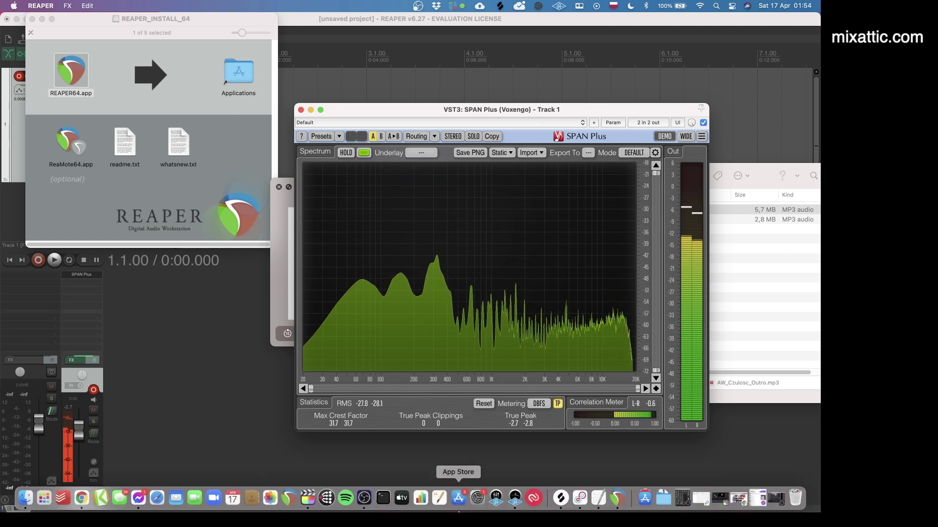
left_click(596, 499)
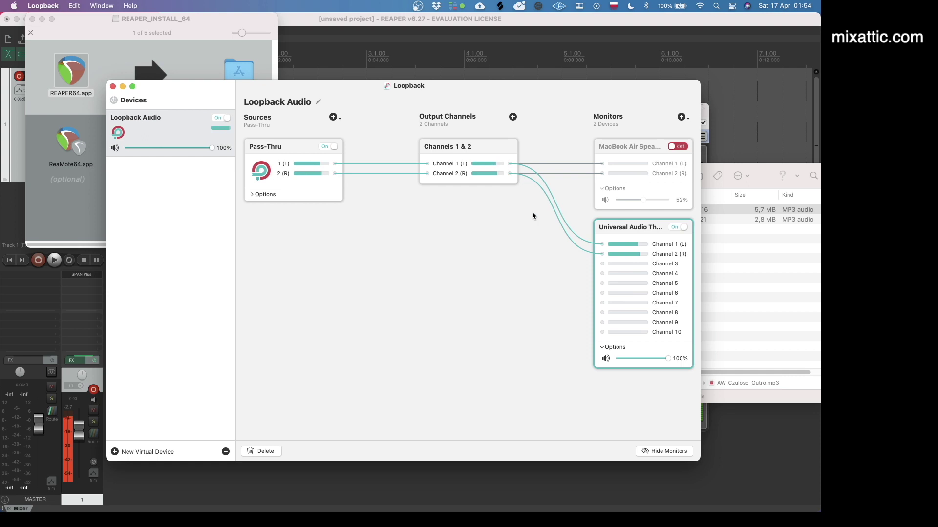